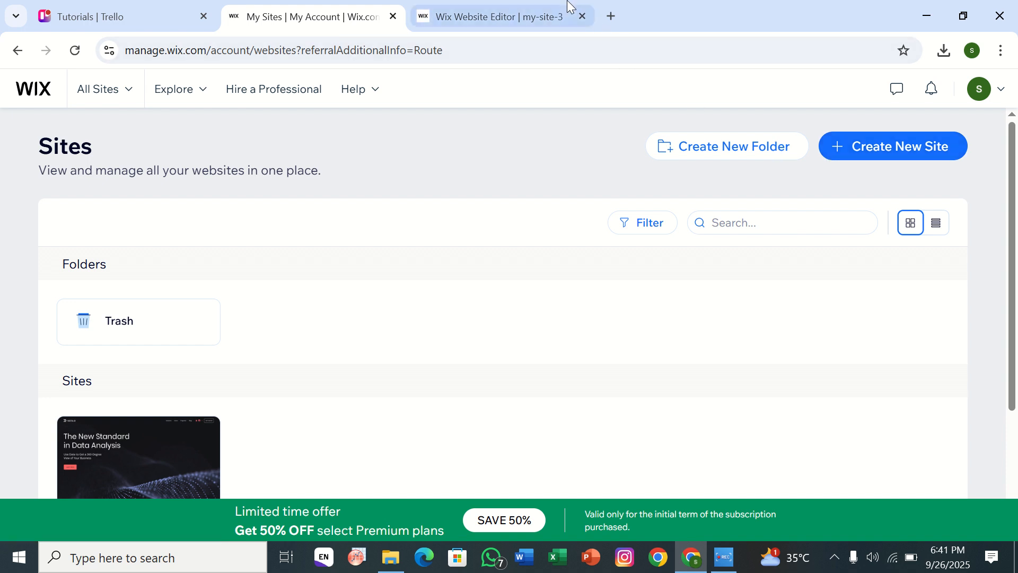
Step: Switch to the my-site-3 website editor and change the Home page from the mobile to the desktop view
mouse_move(507, 1)
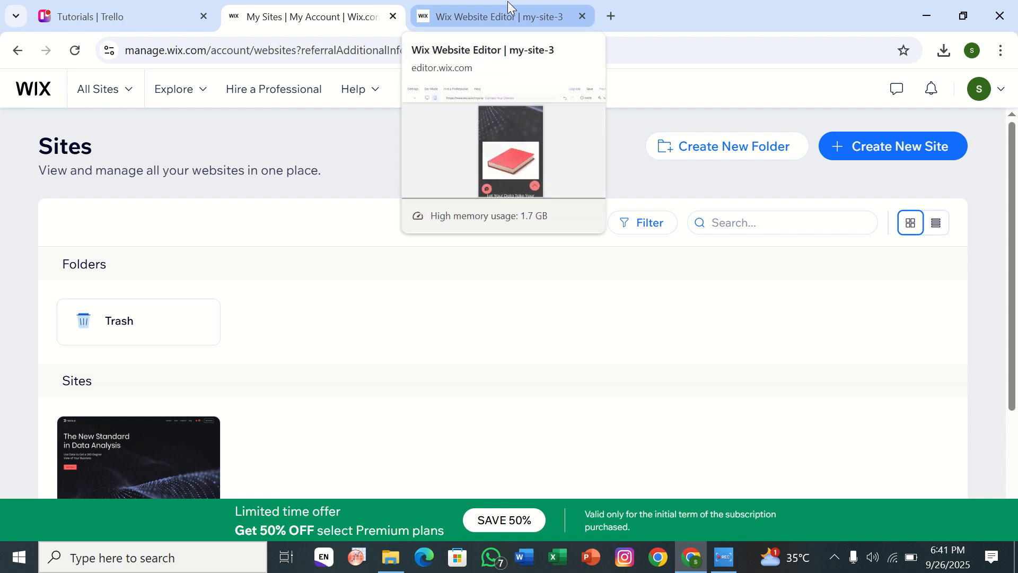
left_click(507, 1)
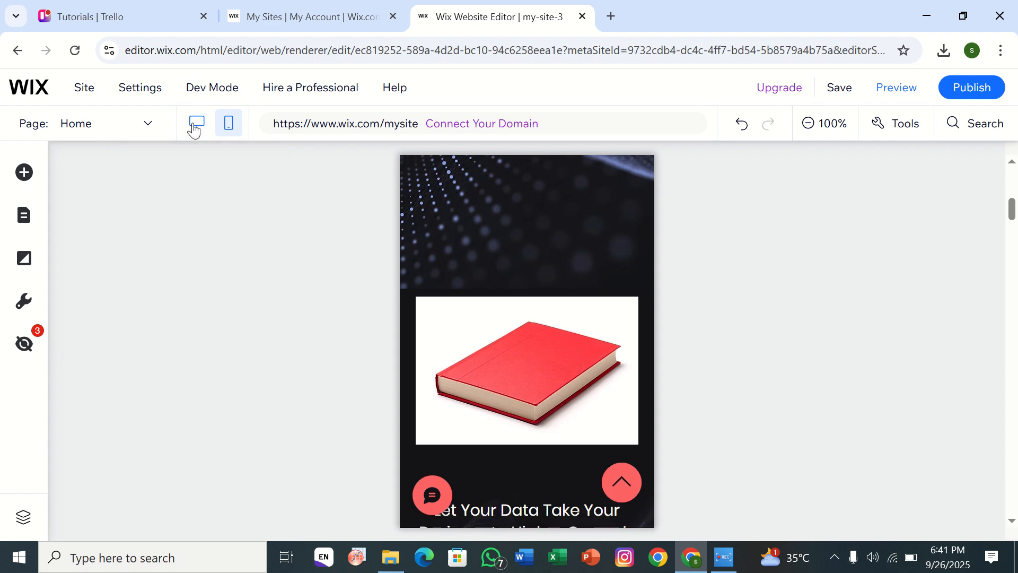
scroll(378, 283, "down", 3)
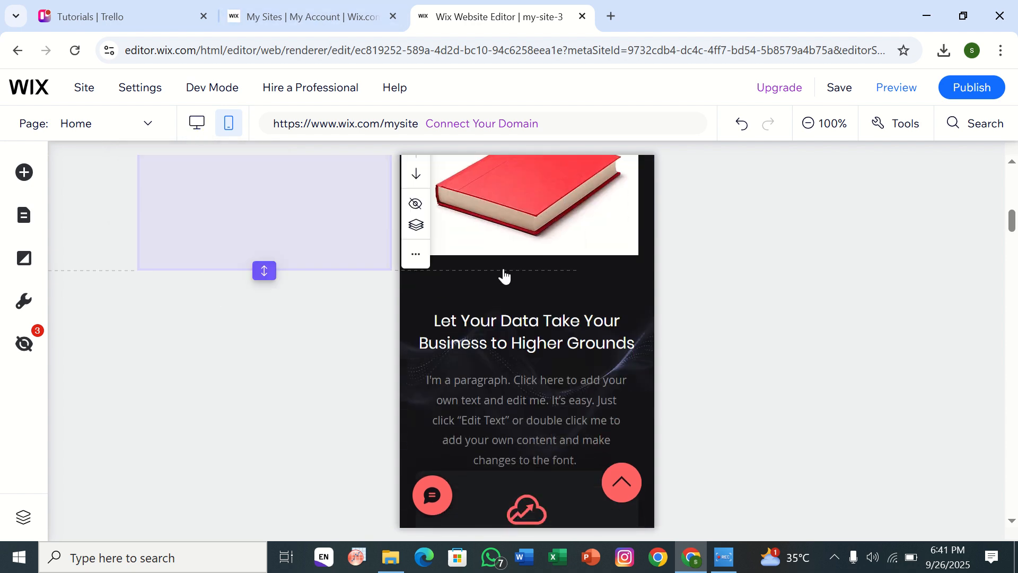
scroll(504, 269, "down", 4)
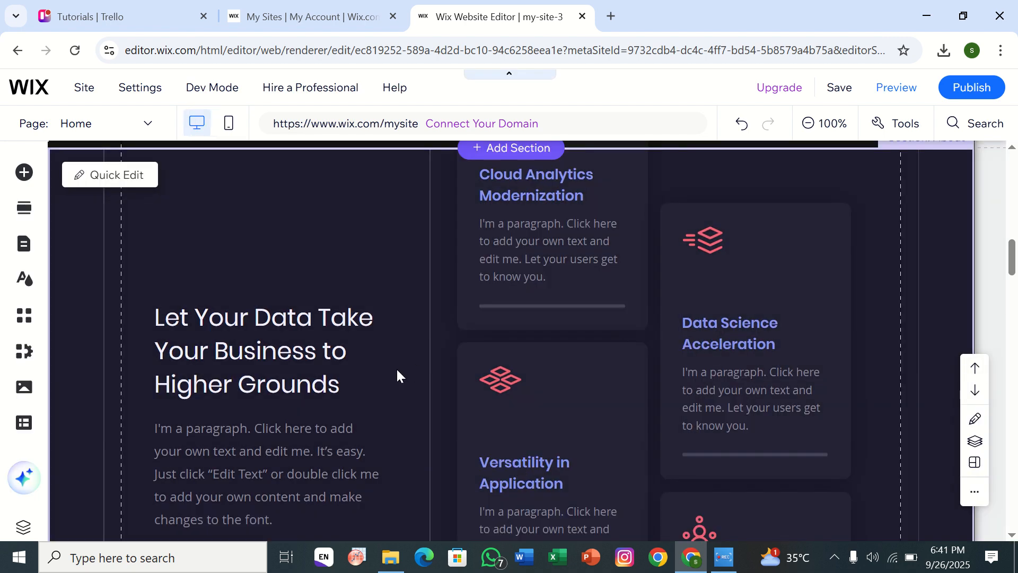
scroll(397, 371, "up", 10)
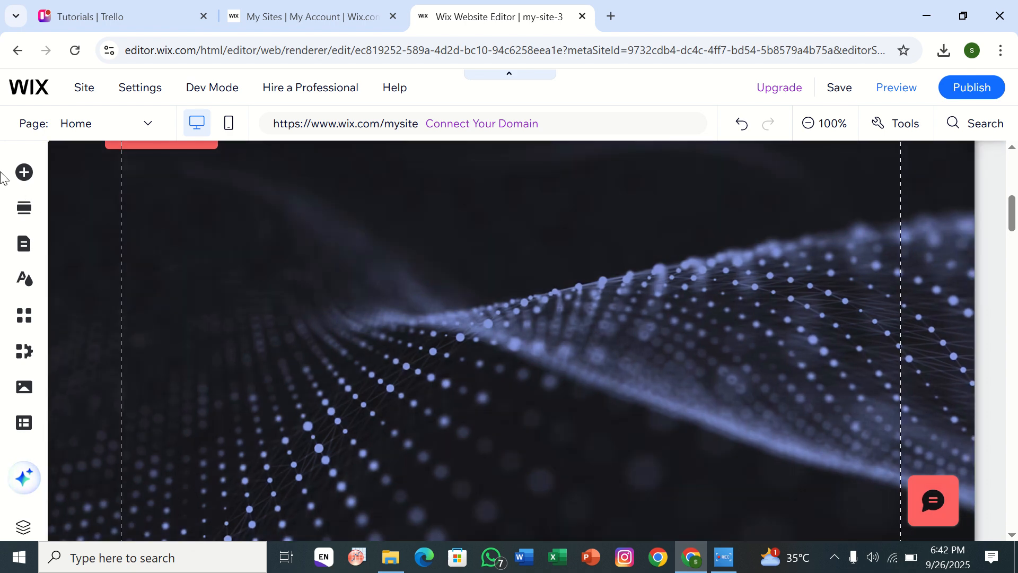
Step: Search the editor's elements for "hoverb" and open the Hover Boxes category
left_click(24, 173)
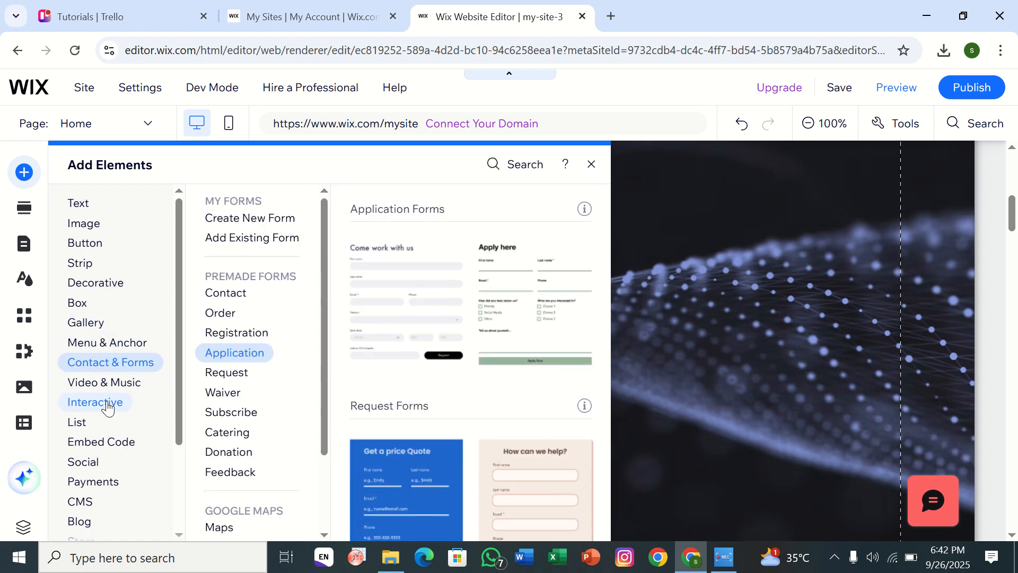
scroll(101, 495, "down", 2)
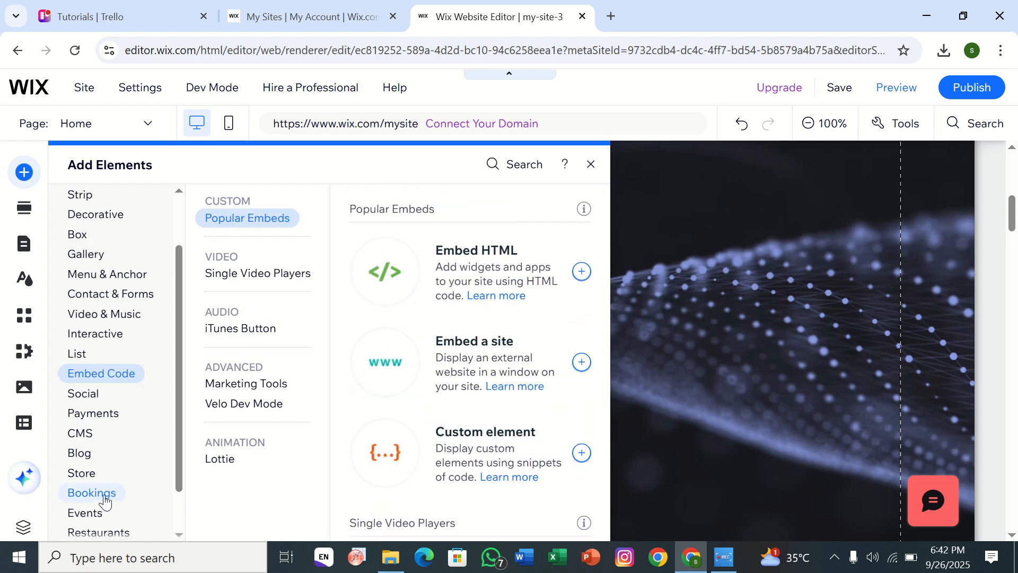
scroll(101, 498, "down", 1)
mouse_move(79, 503)
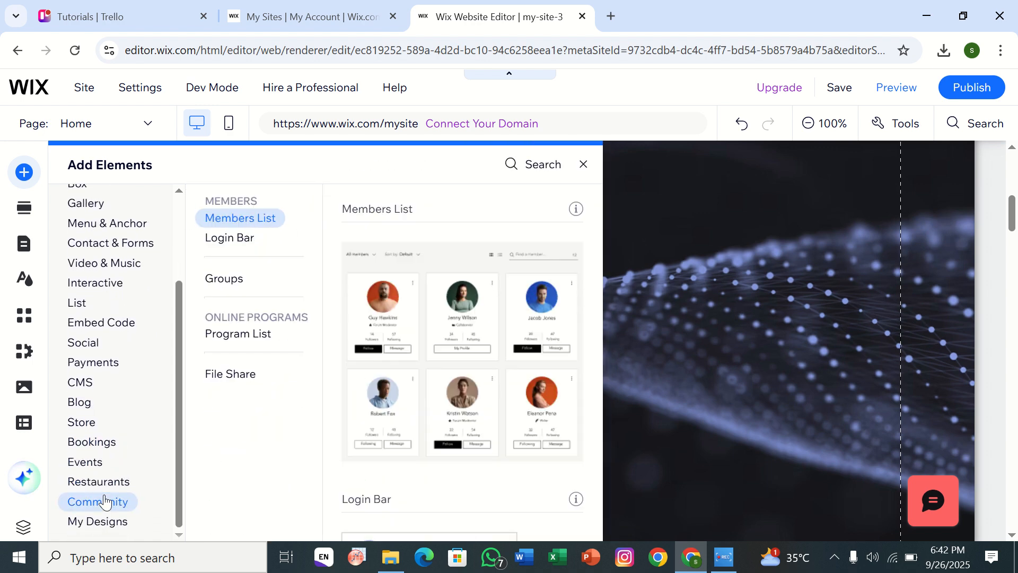
left_click(520, 165)
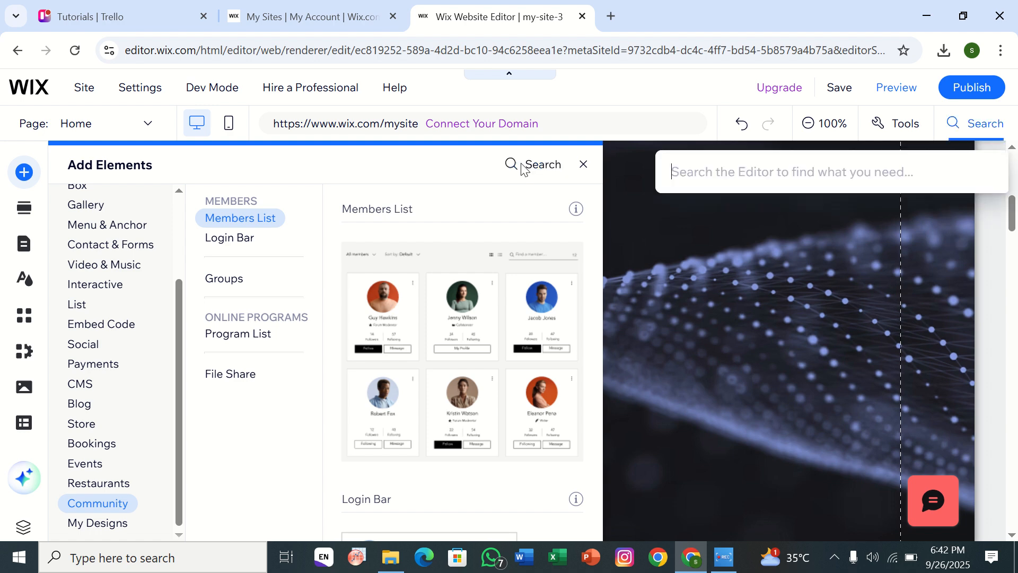
type("hov")
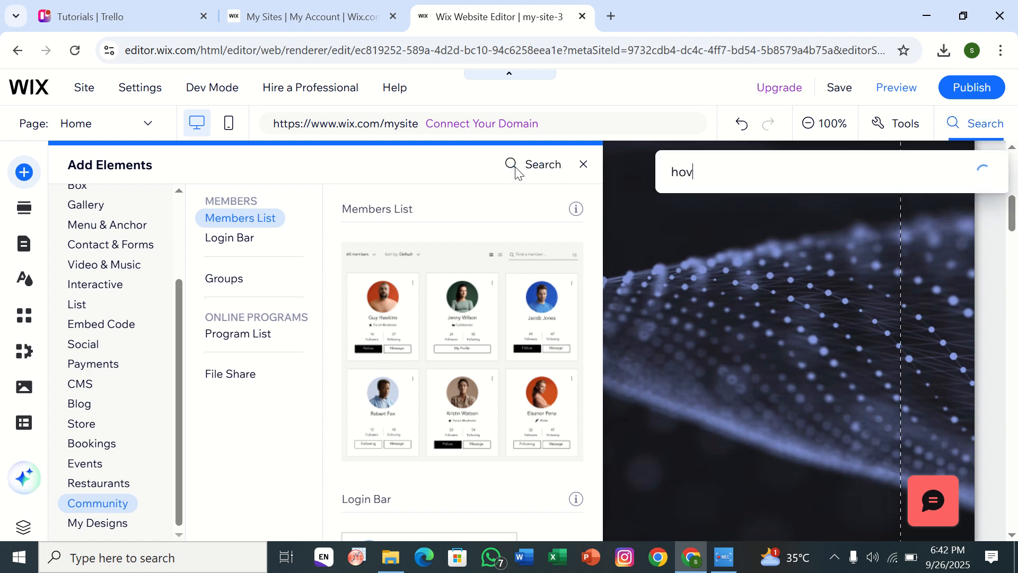
type("erb")
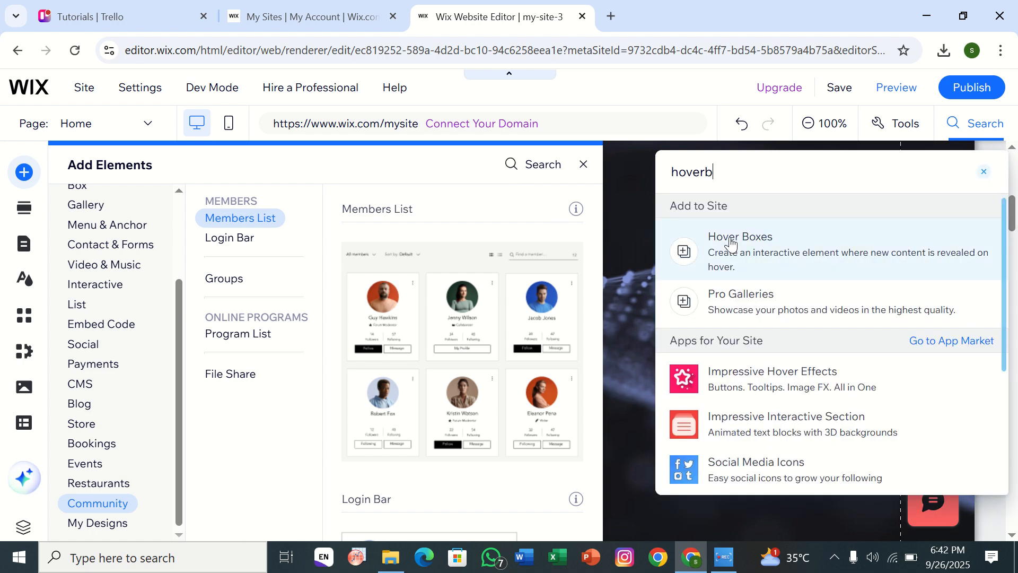
left_click(711, 264)
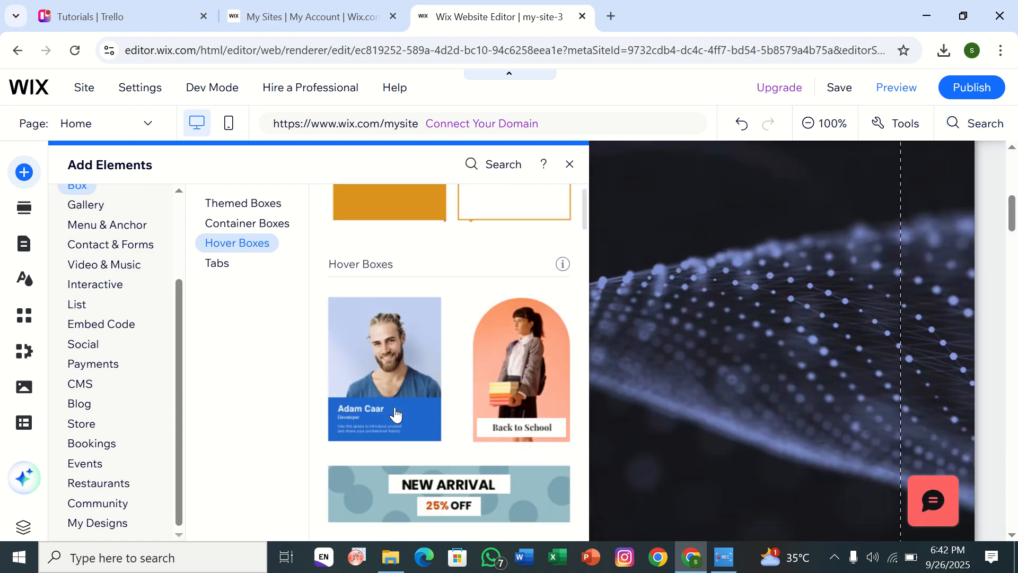
Step: Add the hover box with the man's portrait and blue developer caption to the Home page
scroll(396, 265, "up", 8)
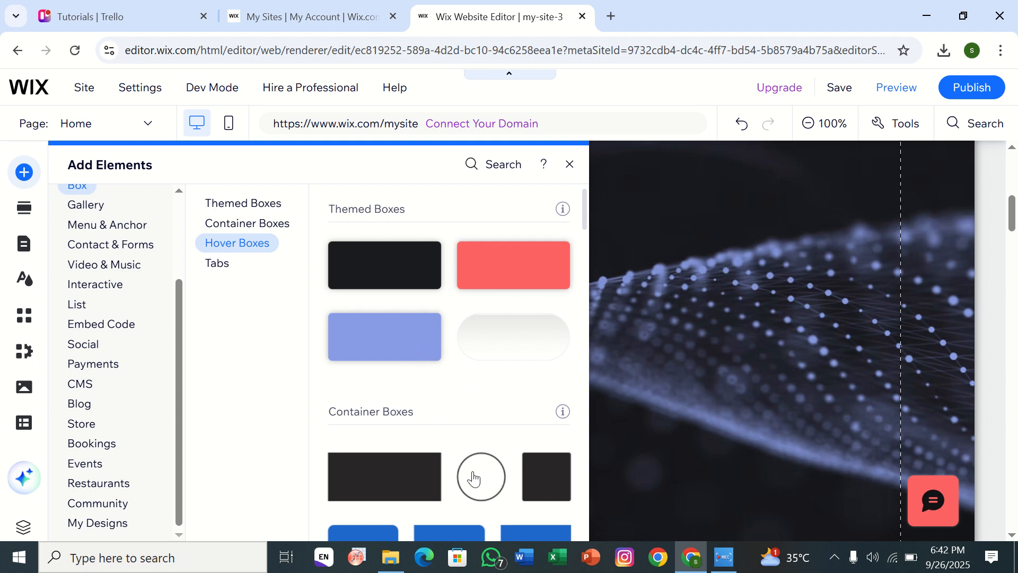
scroll(461, 434, "down", 2)
scroll(461, 434, "up", 2)
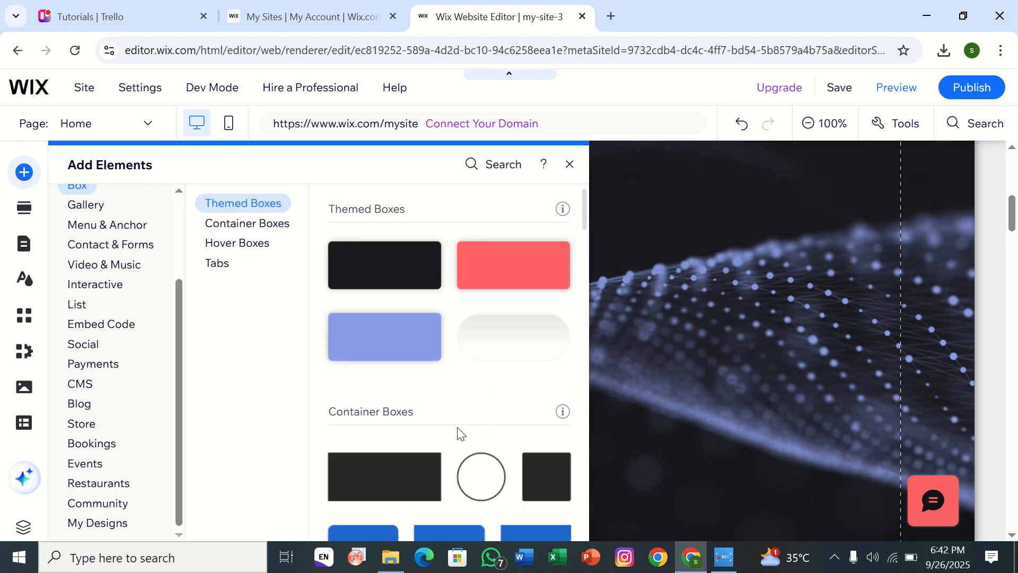
left_click(255, 246)
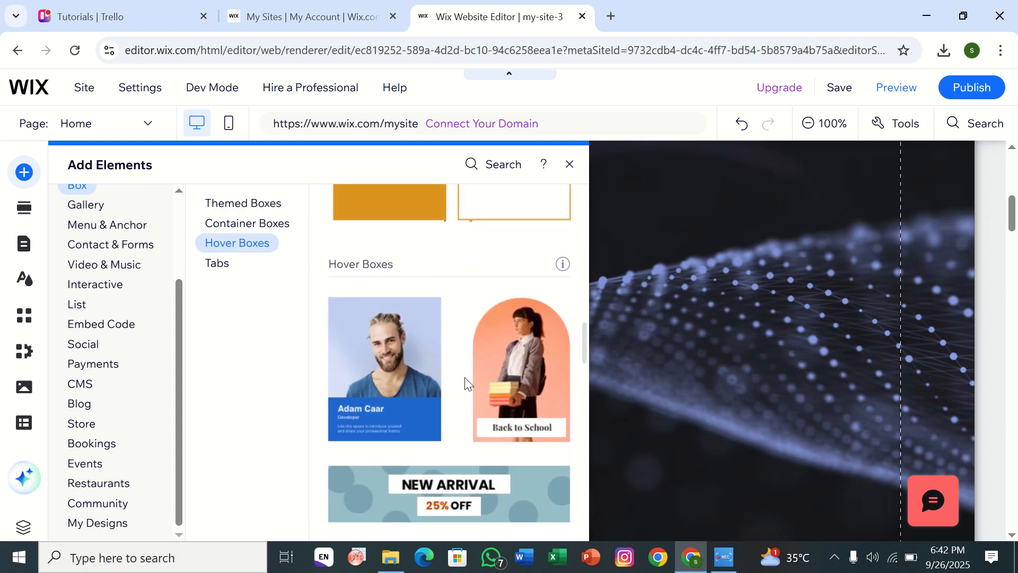
left_click(384, 384)
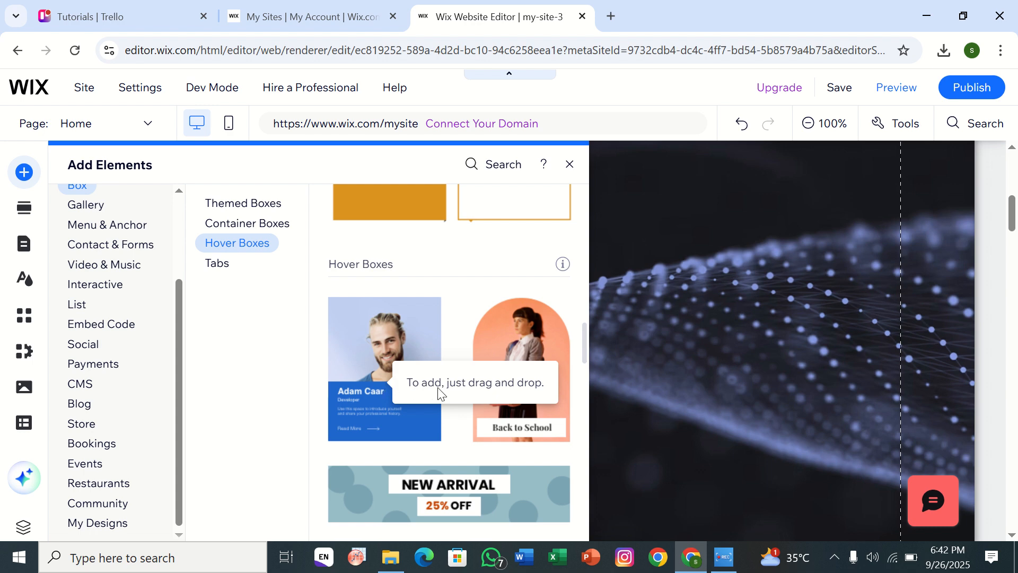
left_click_drag(404, 378, 381, 357)
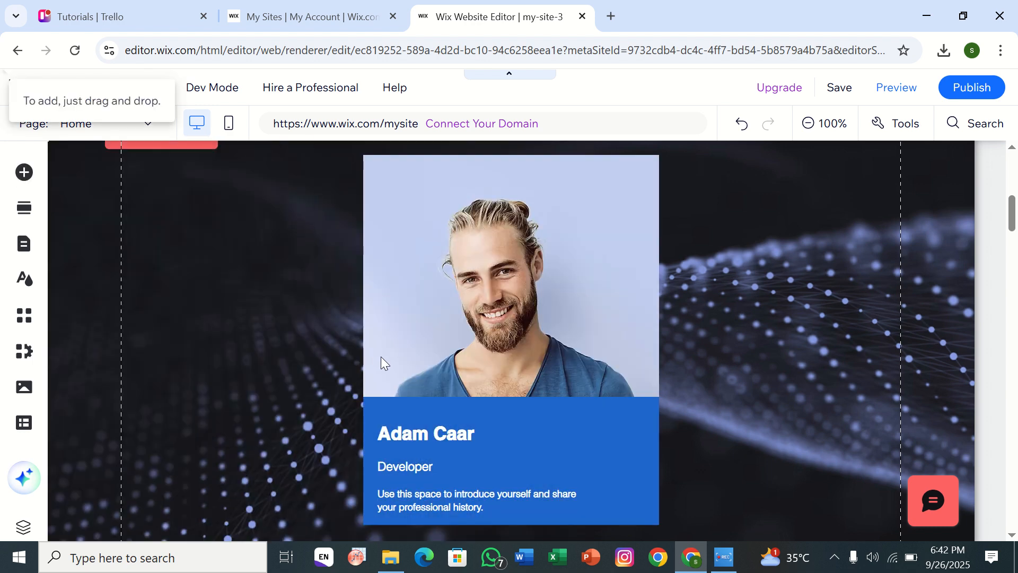
left_click(459, 348)
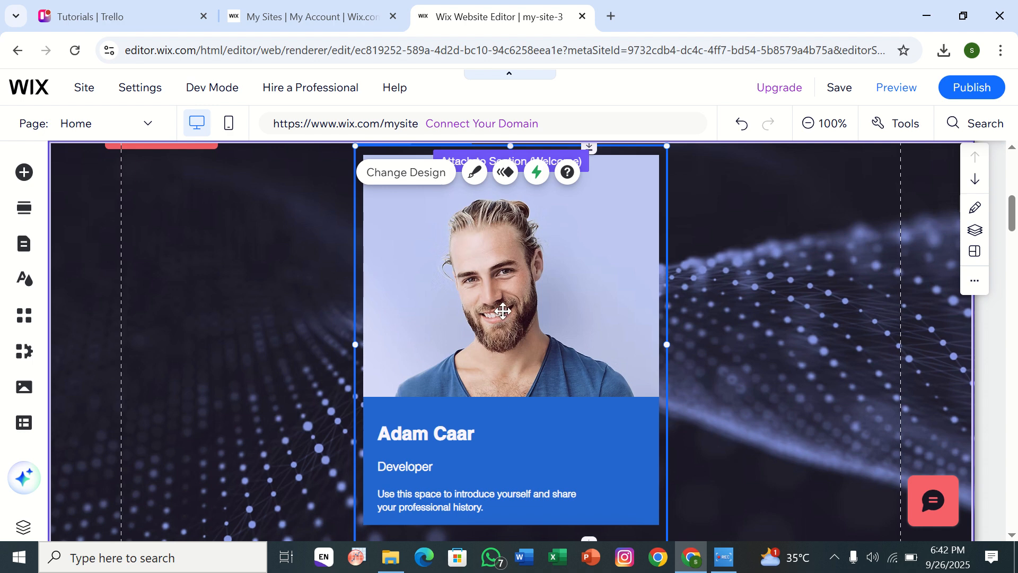
left_click(584, 323)
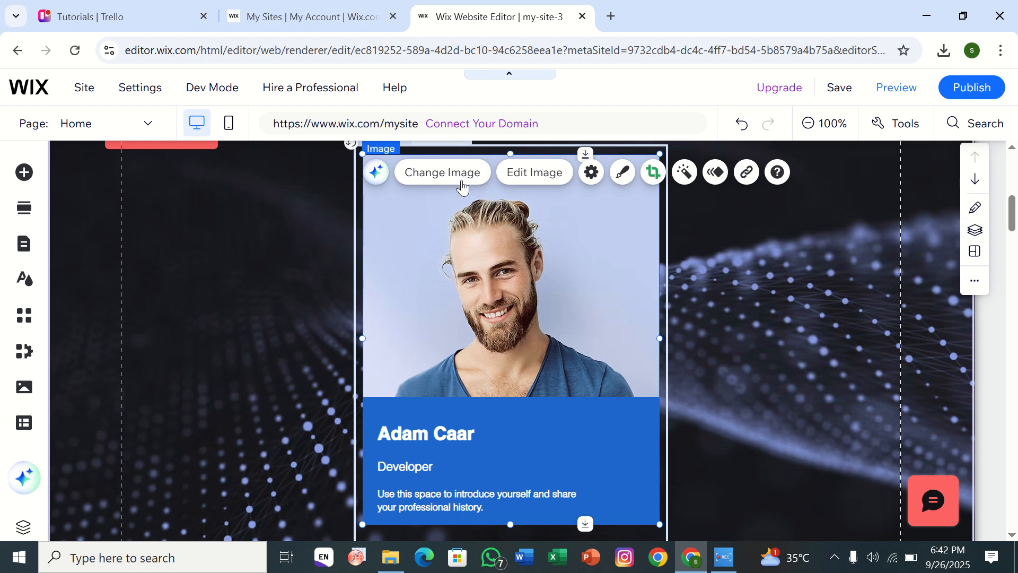
left_click(443, 173)
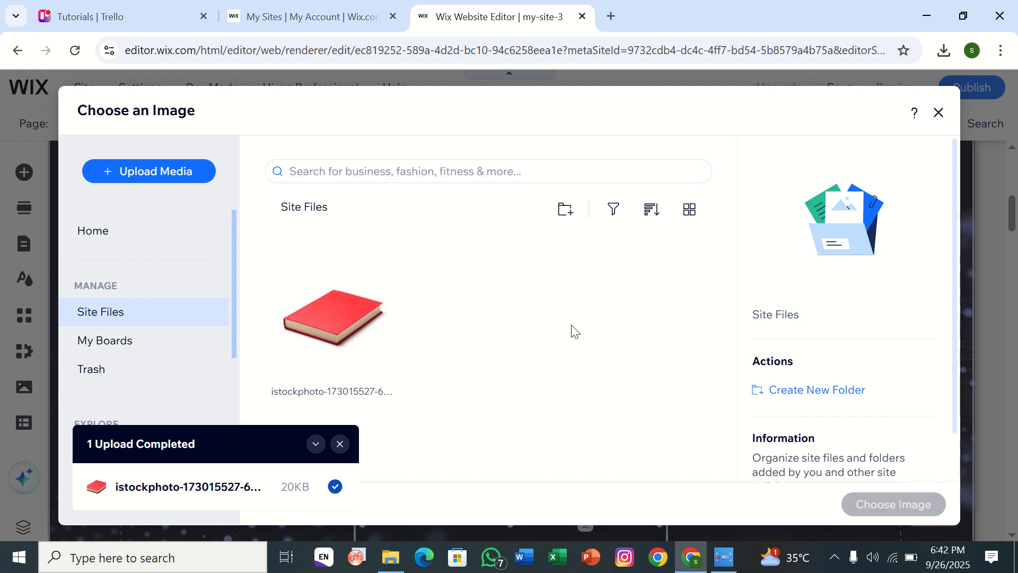
left_click(356, 332)
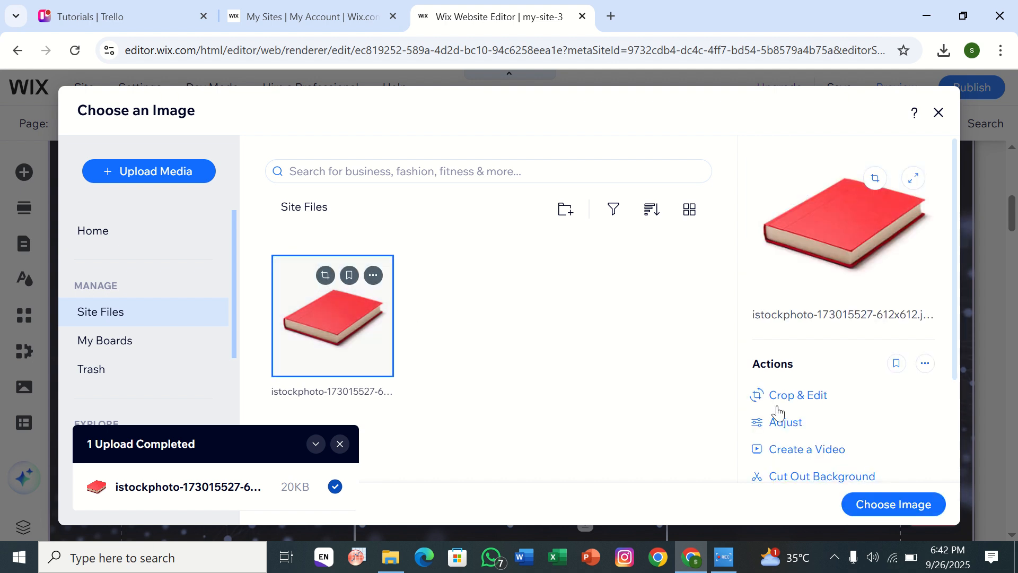
left_click(910, 504)
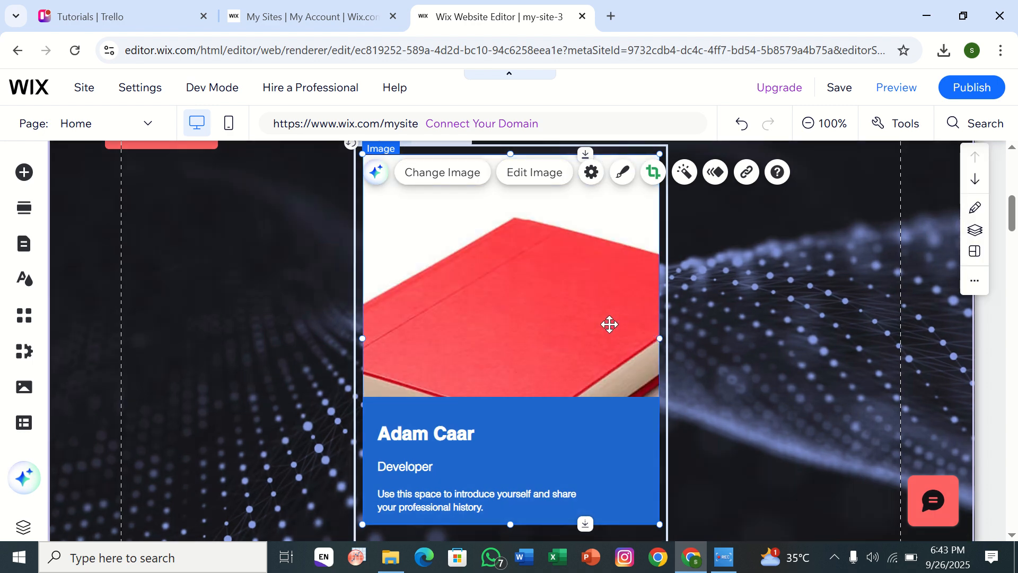
Step: Shift the book image slightly up and right and the blue caption shape slightly down and right inside the hover box
mouse_move(605, 327)
left_mouse_down()
mouse_move(564, 292)
mouse_move(596, 303)
mouse_move(610, 322)
left_mouse_up()
left_click_drag(605, 441, 614, 461)
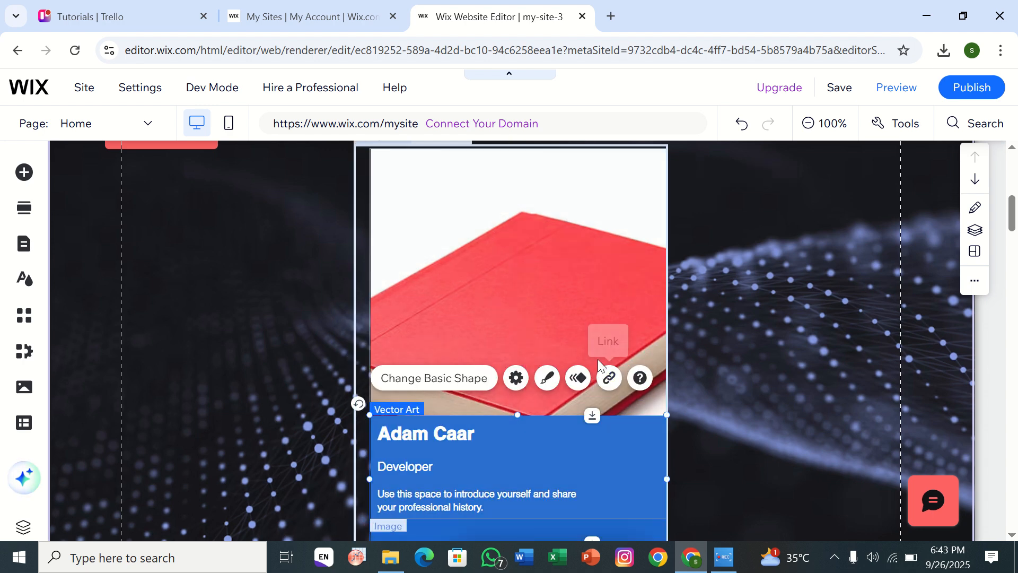
Step: Start cropping the book image, try the circle as crop shape, and choose the square instead
left_click(599, 336)
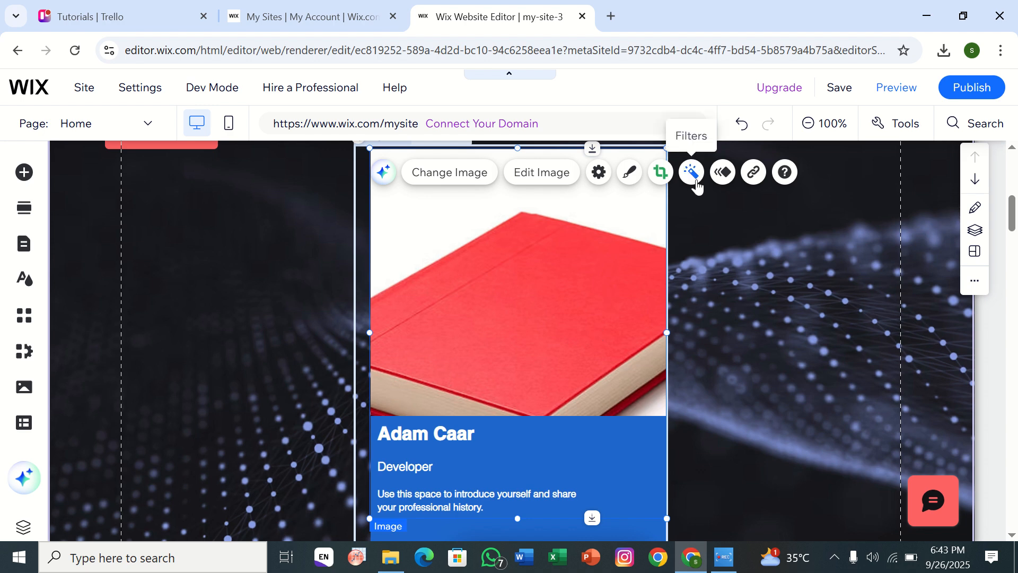
left_click(667, 172)
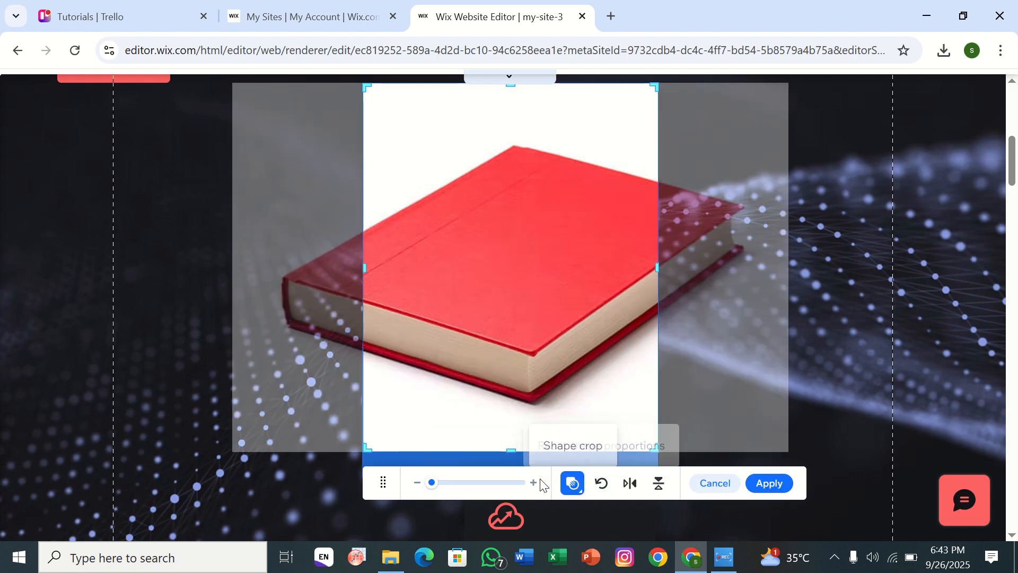
left_click_drag(432, 483, 364, 477)
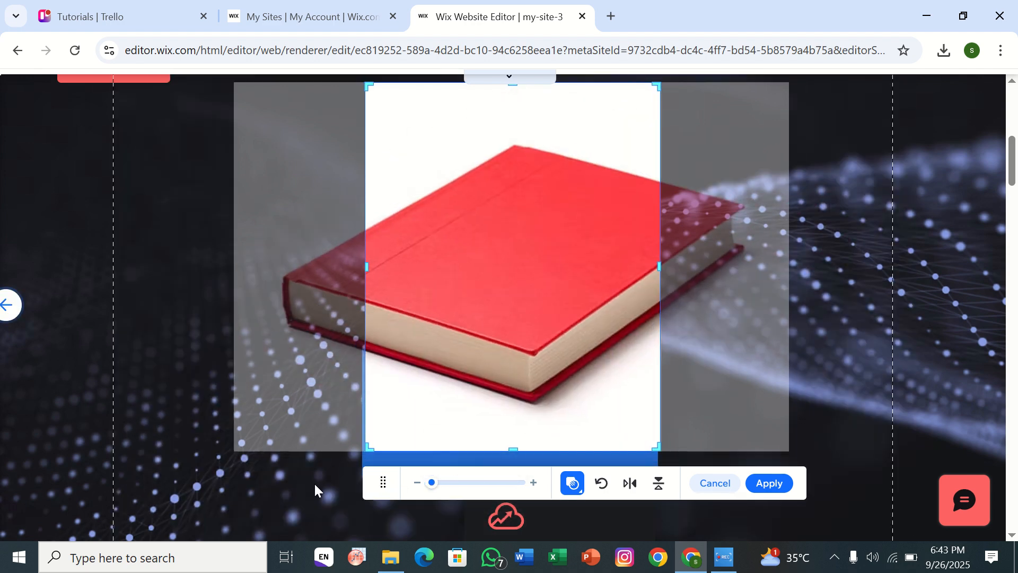
left_click(573, 484)
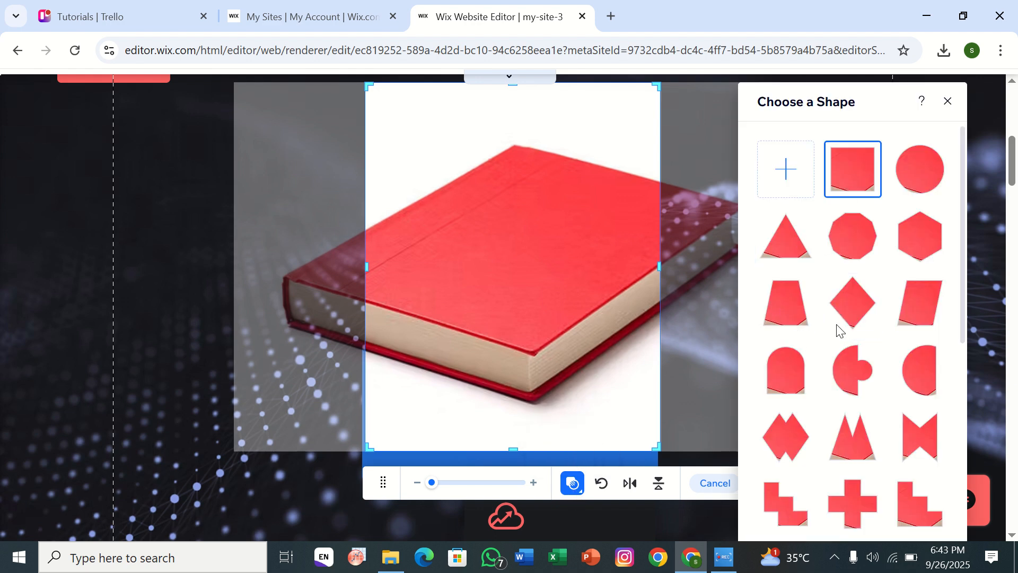
left_click(926, 173)
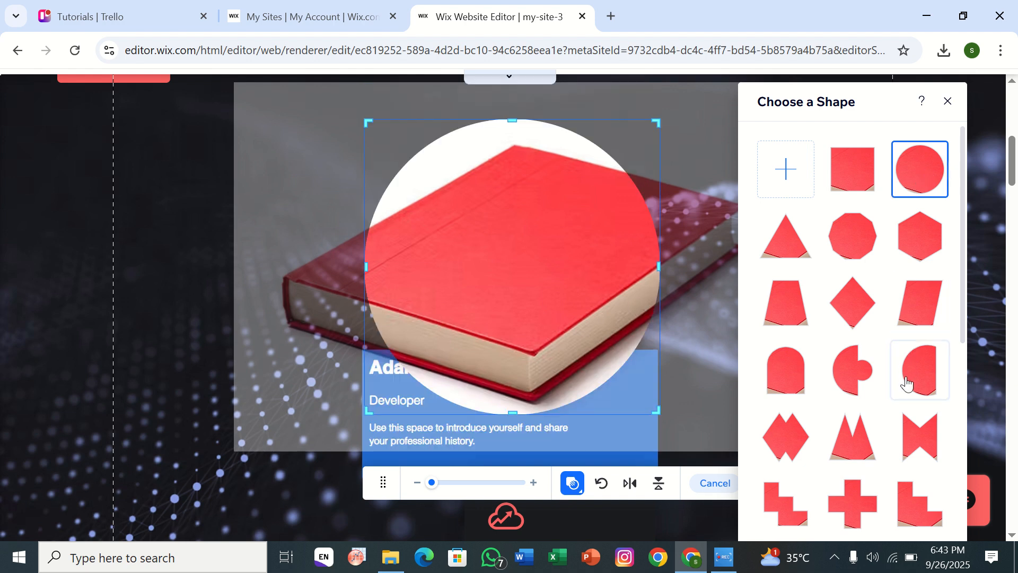
left_click(855, 182)
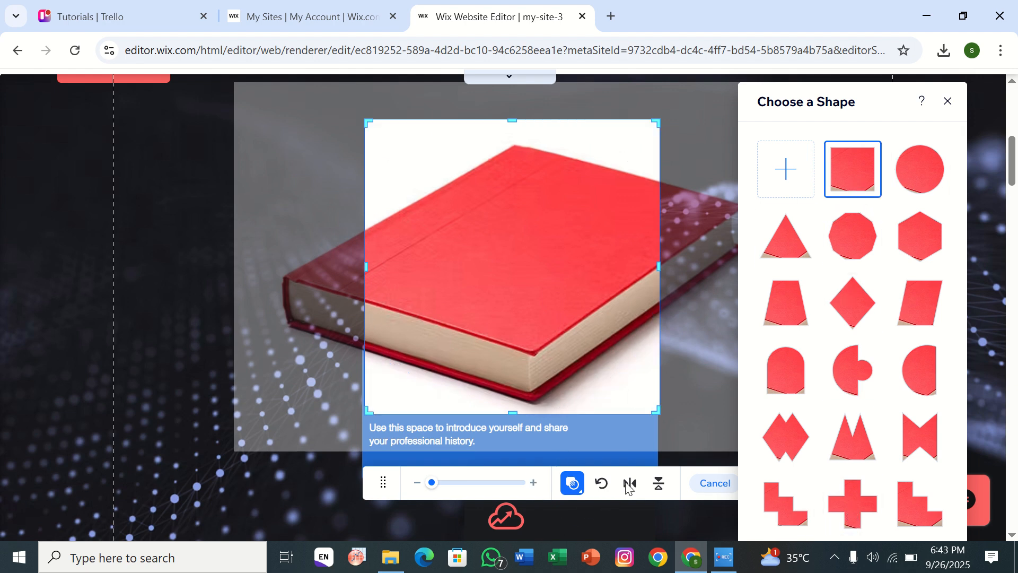
Step: Reset the crop's shape proportions, zoom in slightly on the book, and apply the crop
left_click(606, 485)
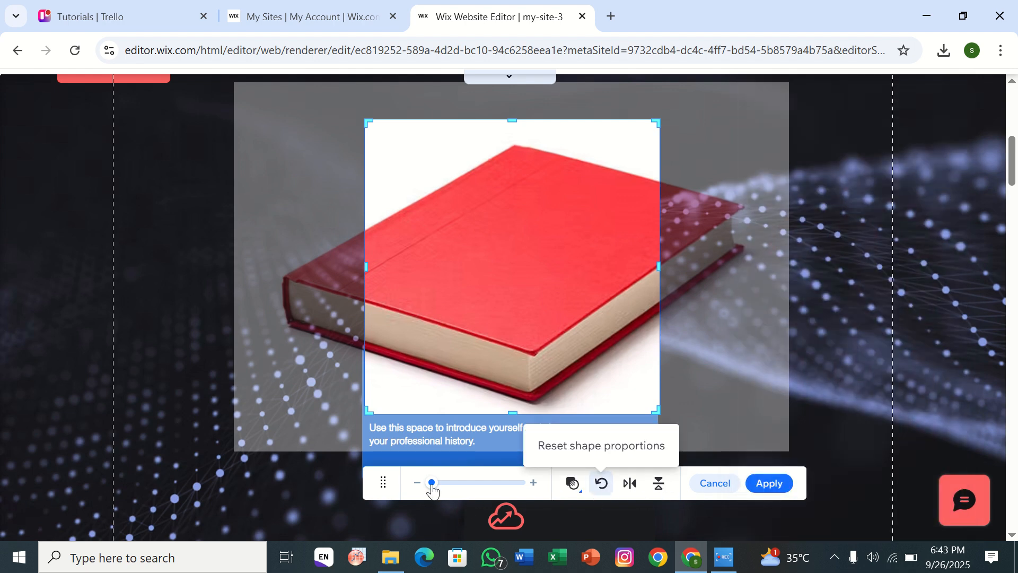
left_click_drag(433, 483, 455, 483)
left_click(763, 484)
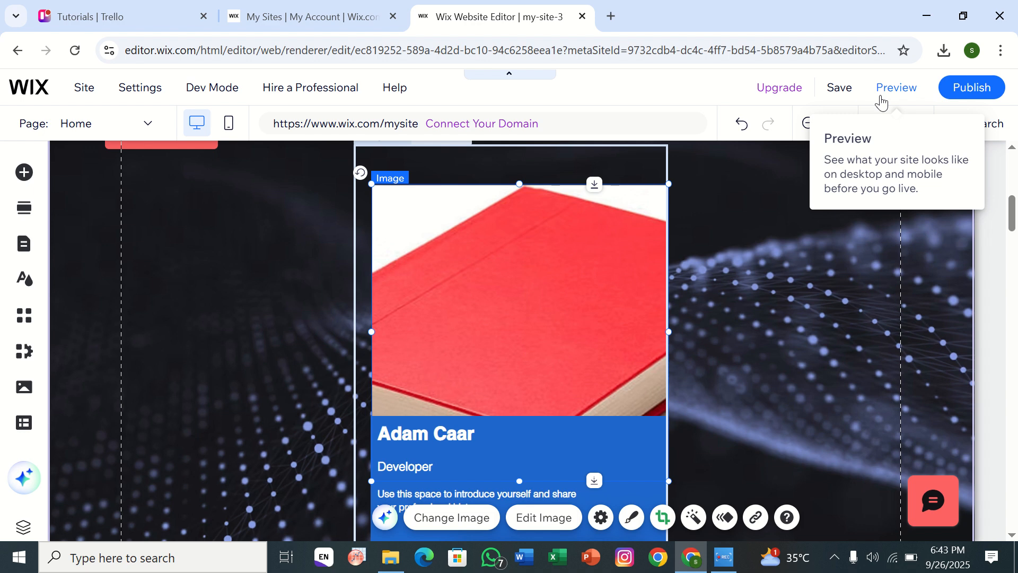
Step: Preview the desktop site to check the hover box's effect, and return to the editor
left_click(882, 102)
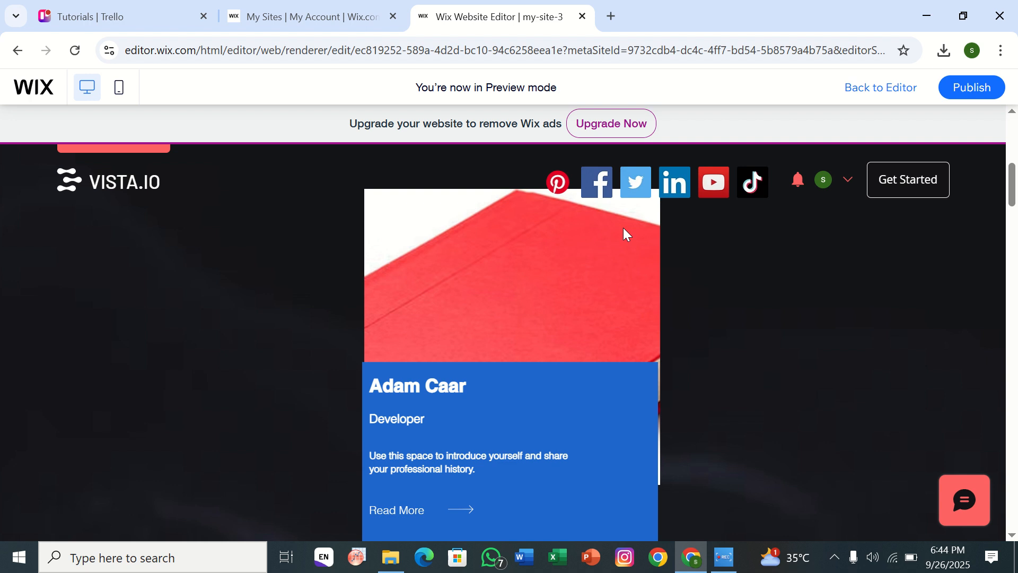
left_click(864, 93)
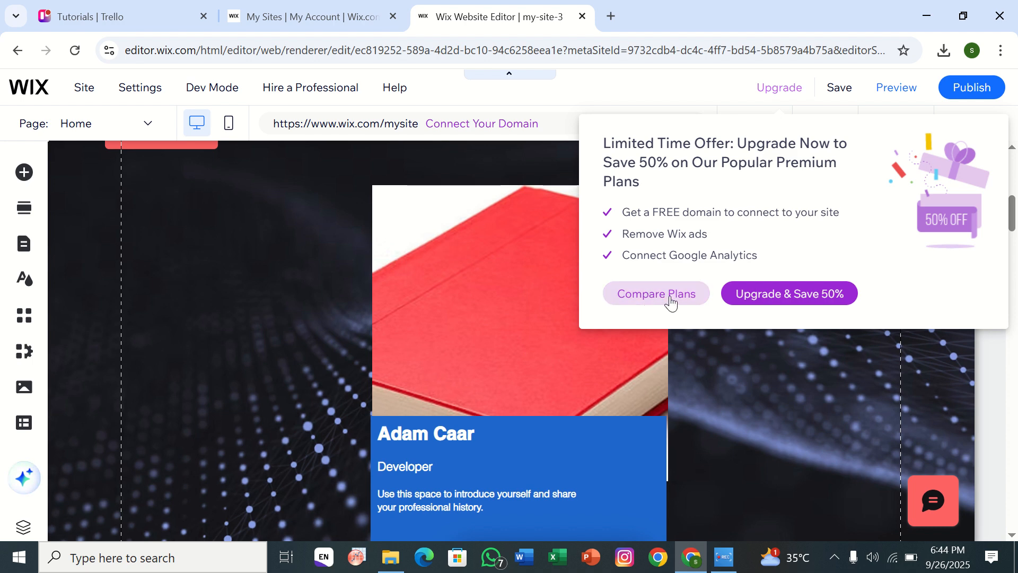
left_click(720, 471)
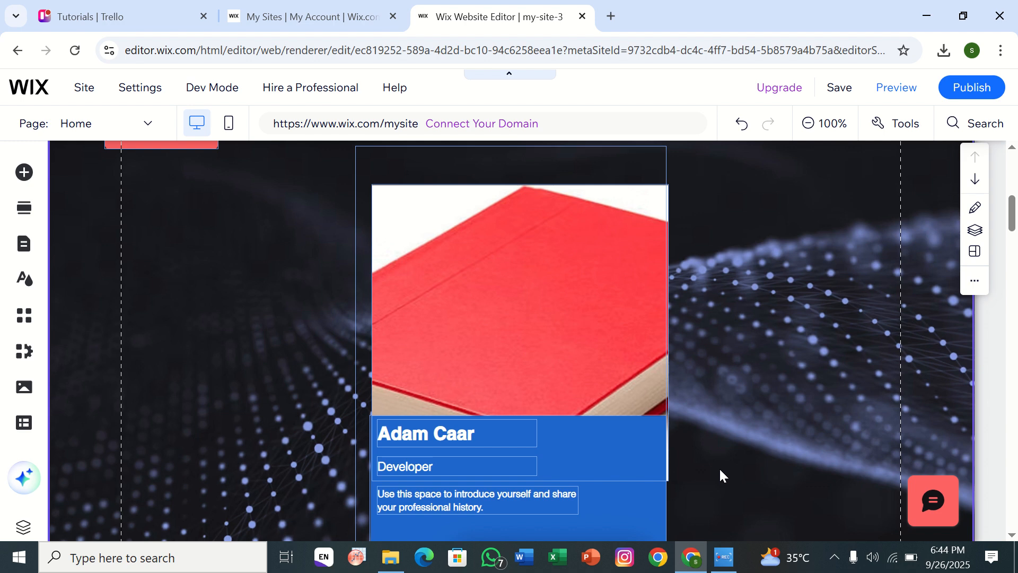
left_click(724, 557)
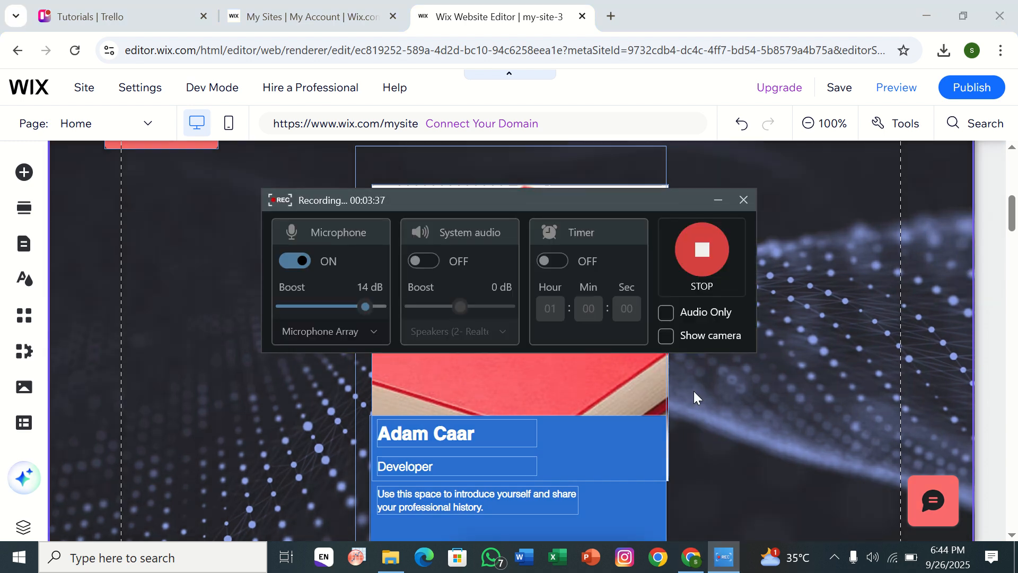